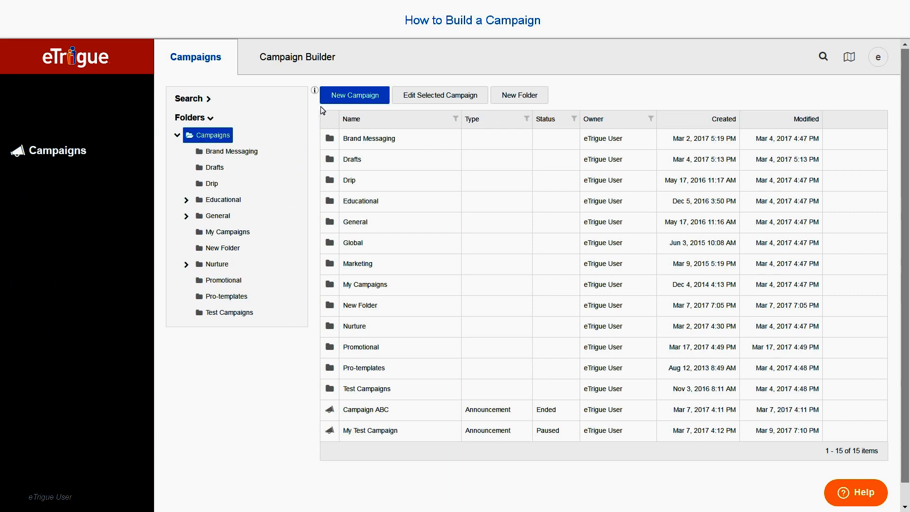
Start a new campaign named My Campaign and store it in the My Campaigns folder
left_click(350, 95)
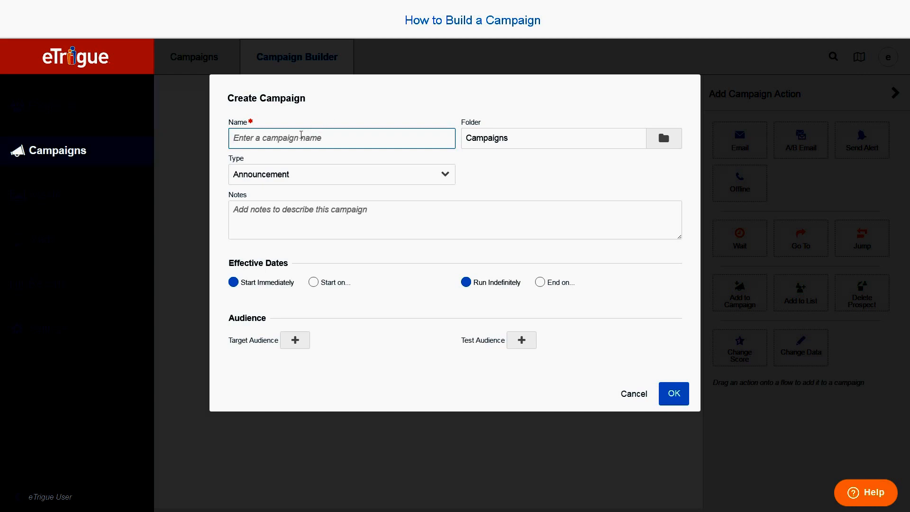
type("My Campaign")
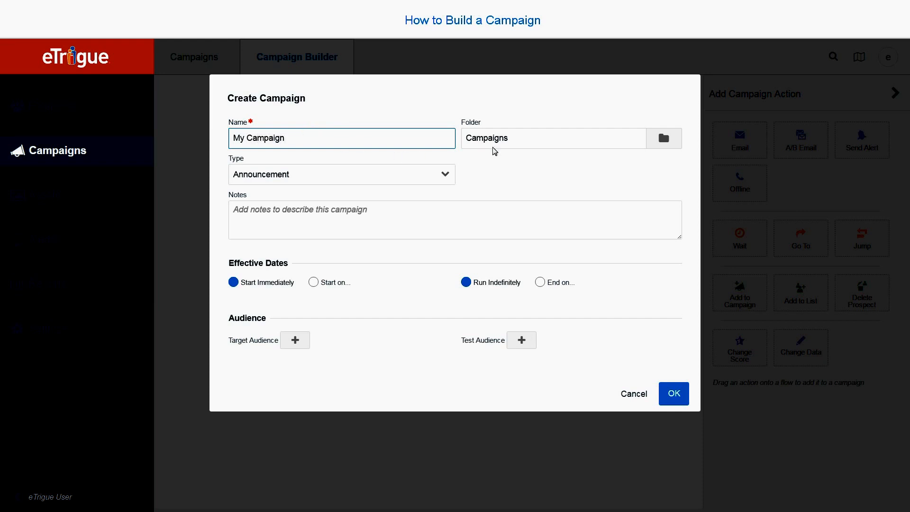
left_click(661, 138)
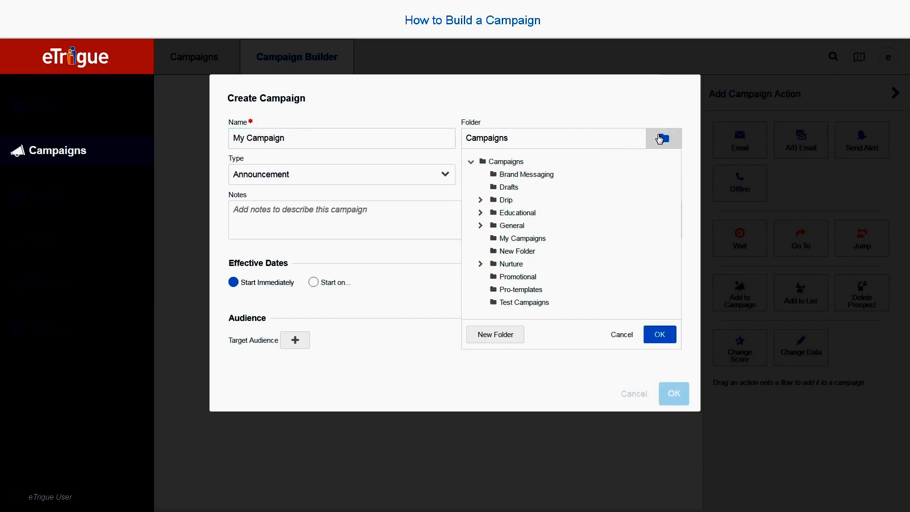
left_click(543, 239)
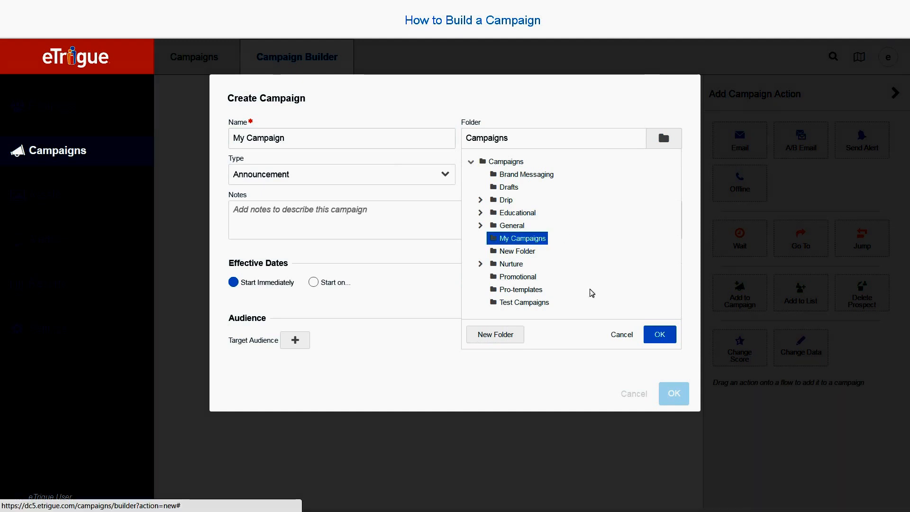
left_click(659, 334)
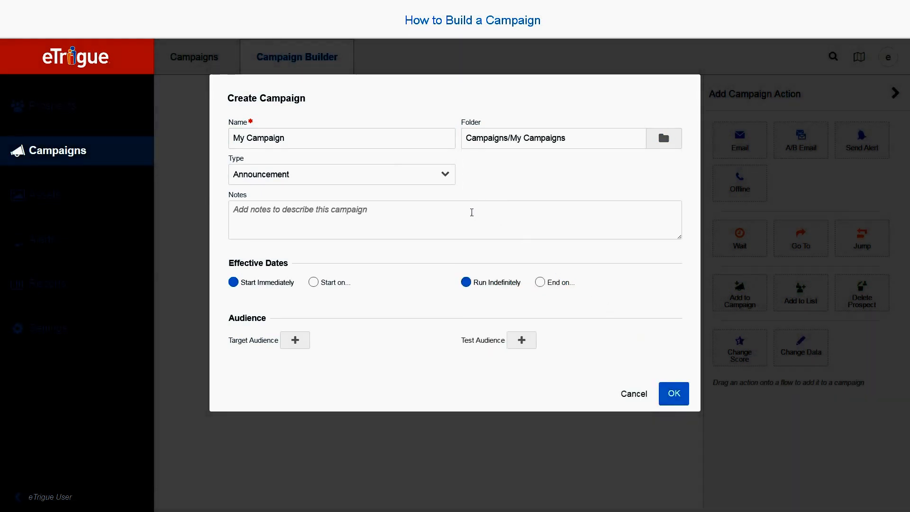
Set the campaign type to Promotion and enter Optional as its notes
left_click(431, 179)
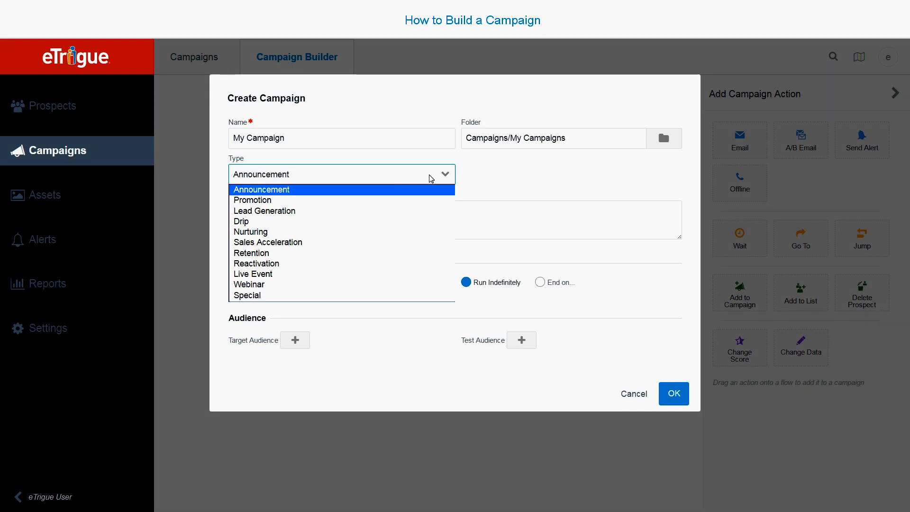
left_click(417, 201)
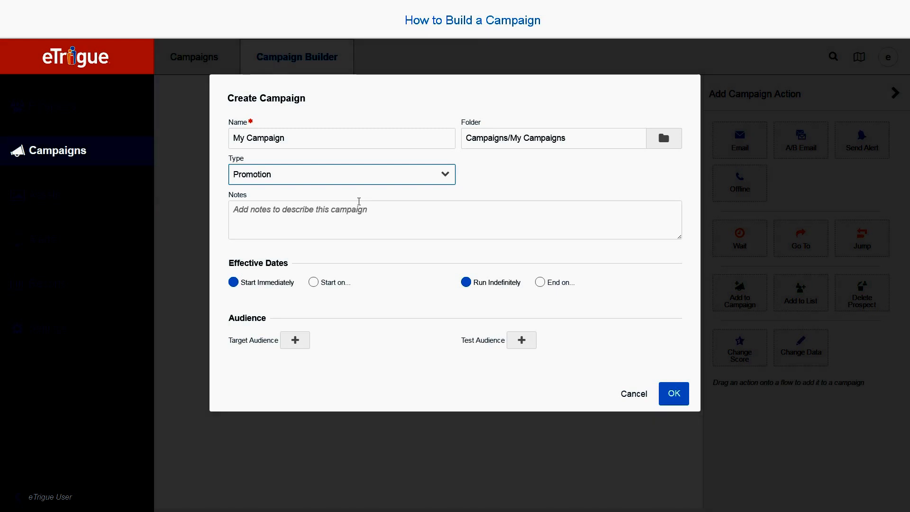
left_click(358, 202)
type("Optional")
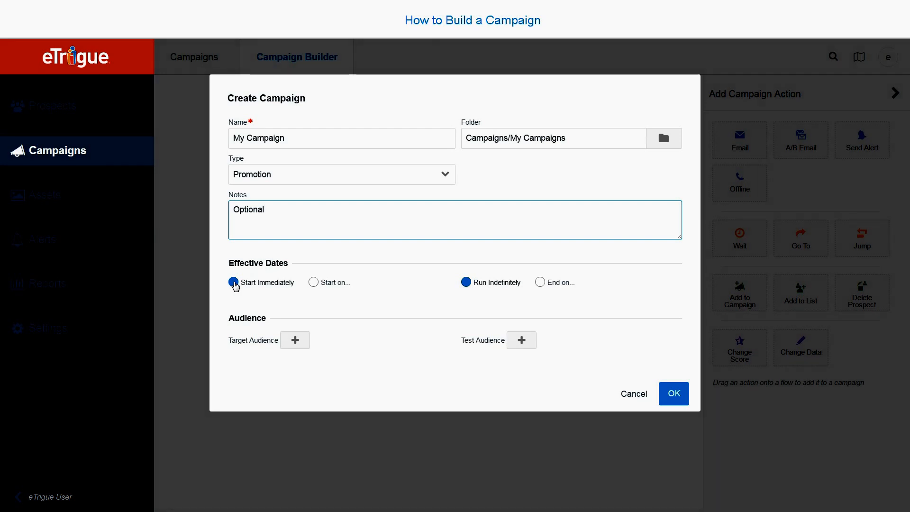
Schedule the campaign to start on 03/20/2017 at 8:00 AM
left_click(314, 282)
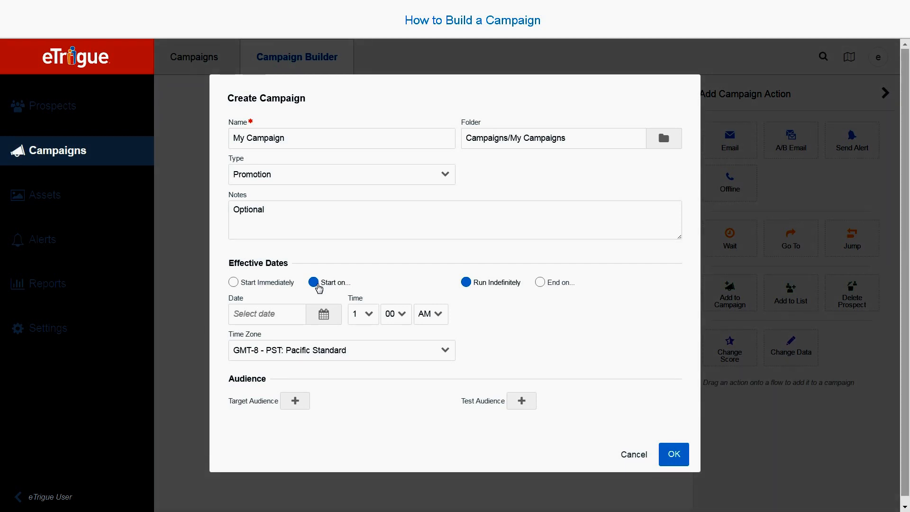
left_click(324, 314)
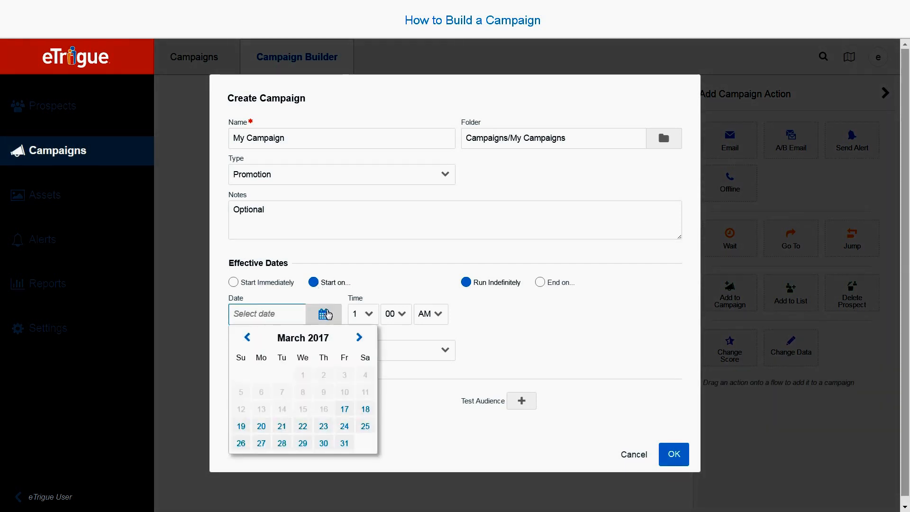
left_click(261, 425)
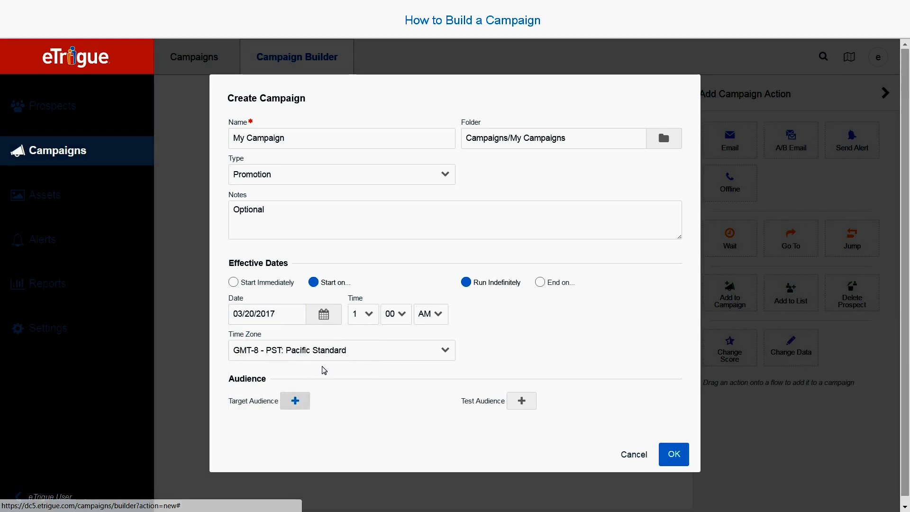
left_click(369, 314)
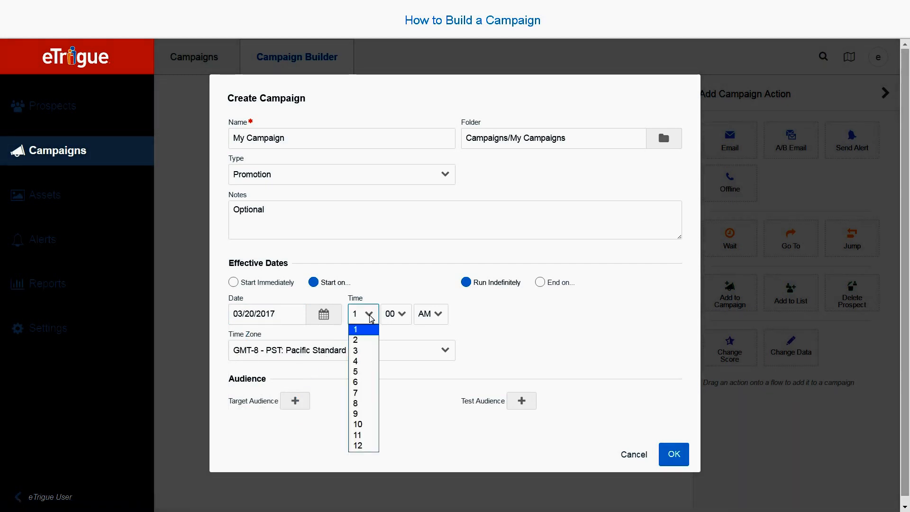
left_click(374, 406)
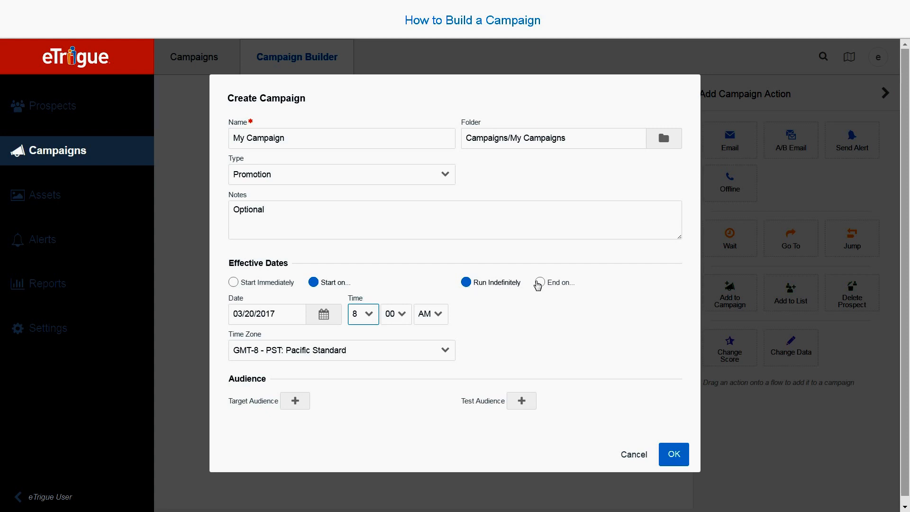
Give the campaign an end date of 03/27/2017 instead of running indefinitely
left_click(540, 283)
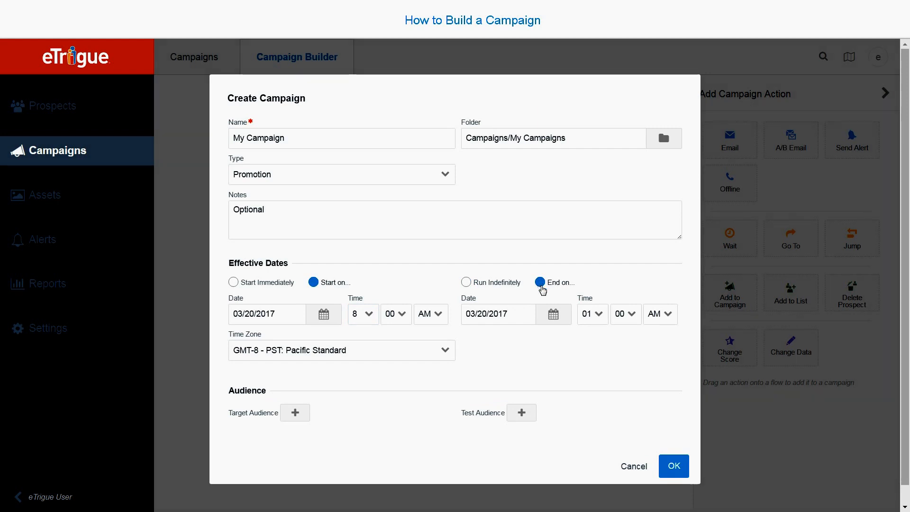
left_click(556, 316)
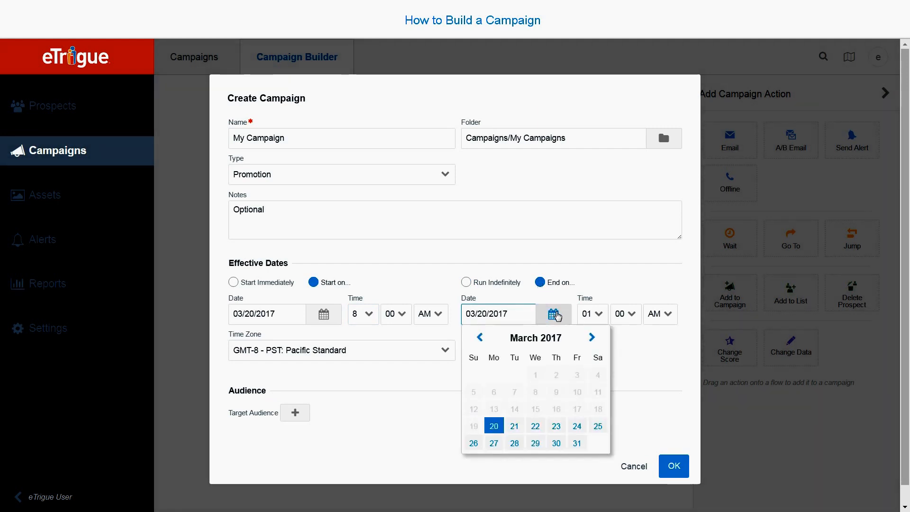
left_click(494, 443)
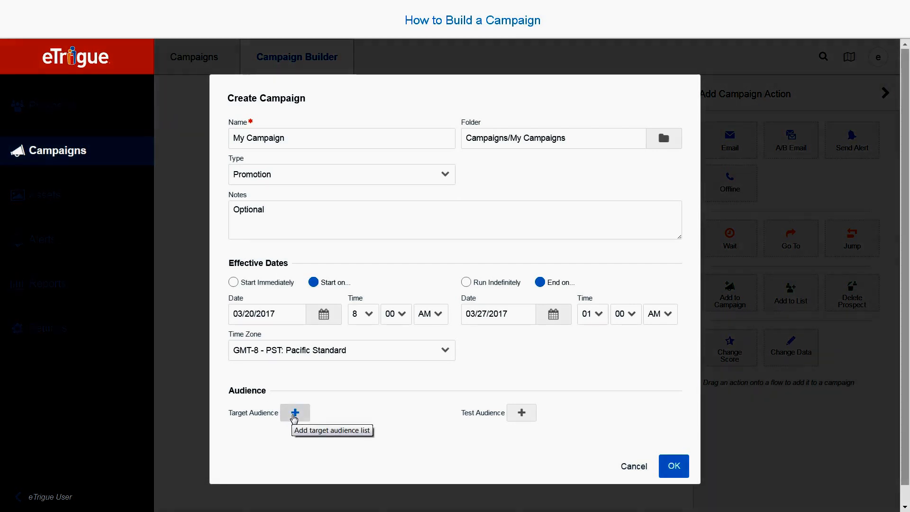
Add My Target Audience List 1, 2 and 3 from My Lists as the target audience and create the campaign
left_click(294, 413)
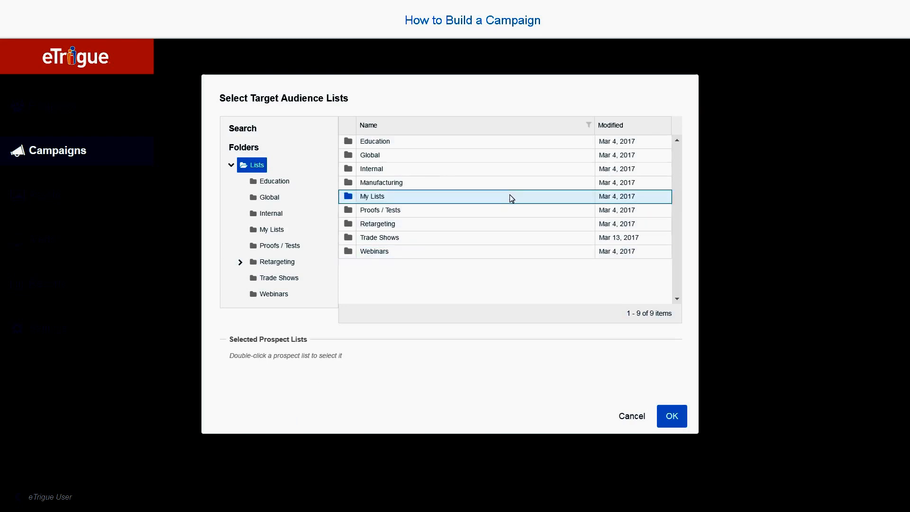
double_click(509, 196)
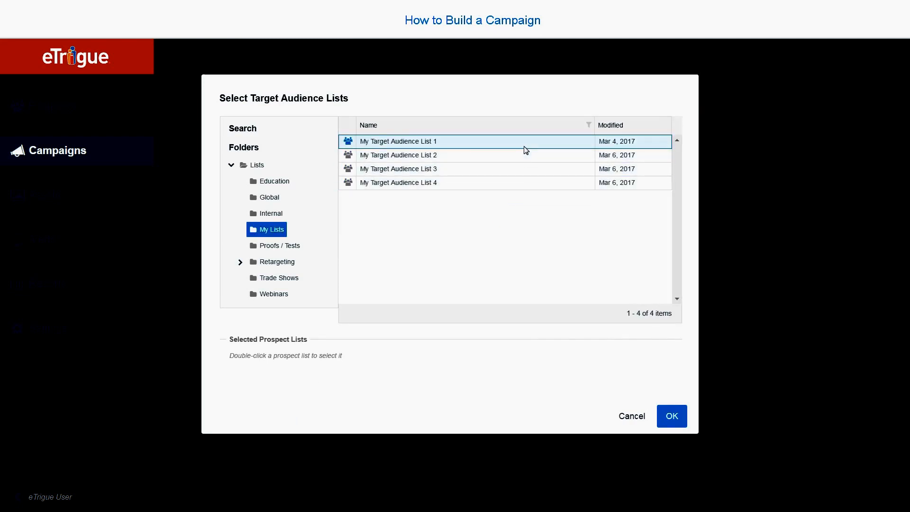
double_click(524, 159)
double_click(529, 171)
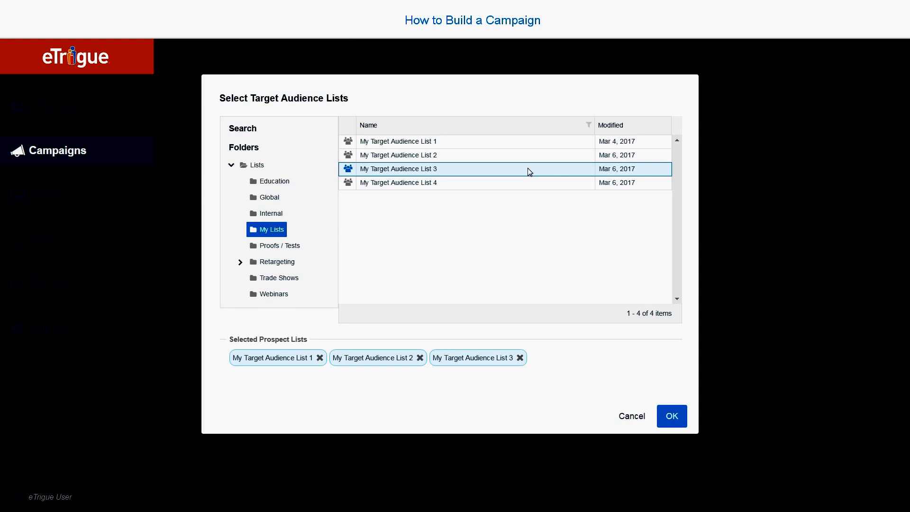
left_click(676, 414)
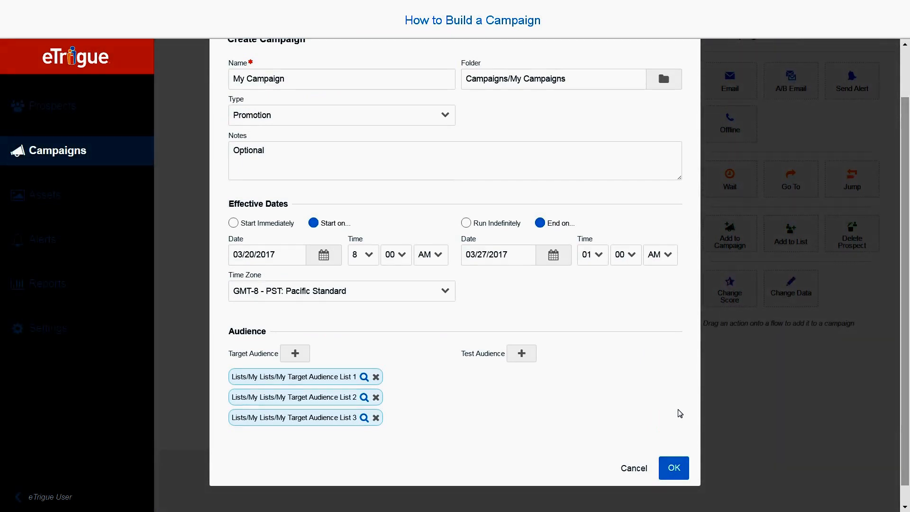
left_click(675, 473)
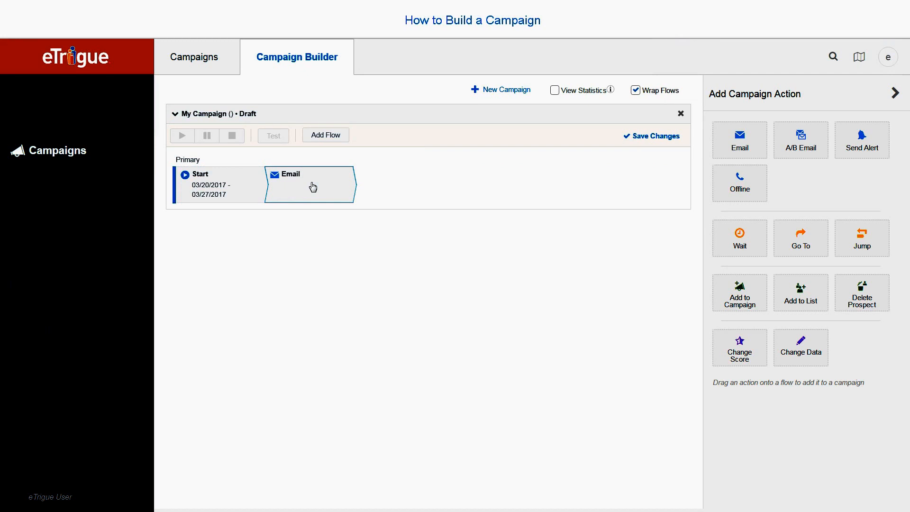
Assign the Monthly Newsletter template from the Newsletter folder of Email Templates to the Email action in the Primary flow
left_click(313, 187)
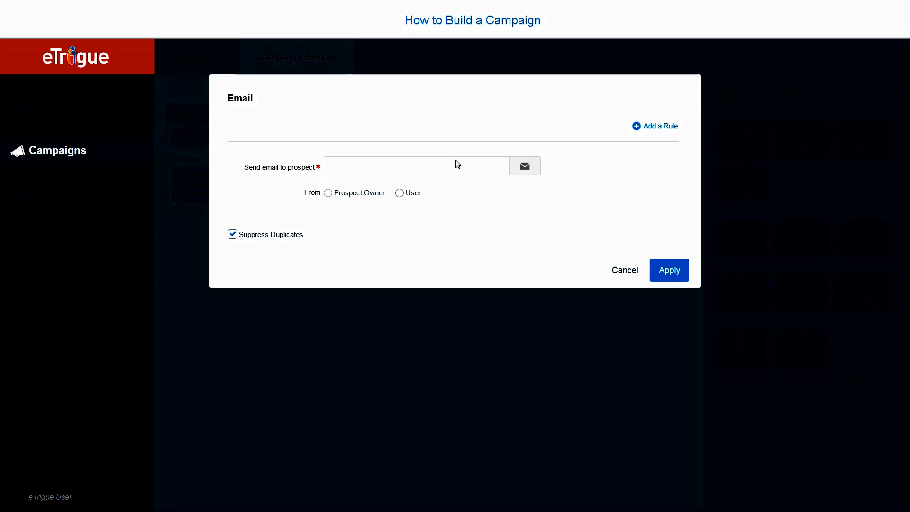
left_click(518, 167)
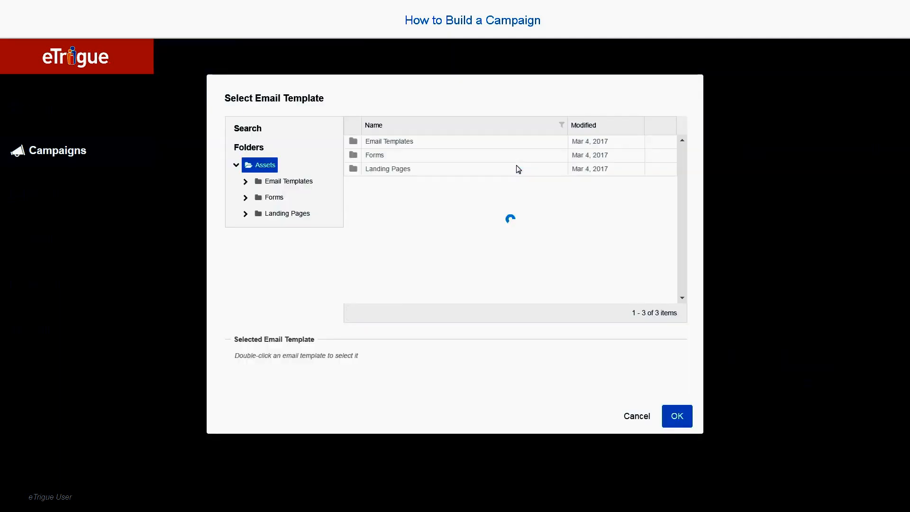
double_click(507, 144)
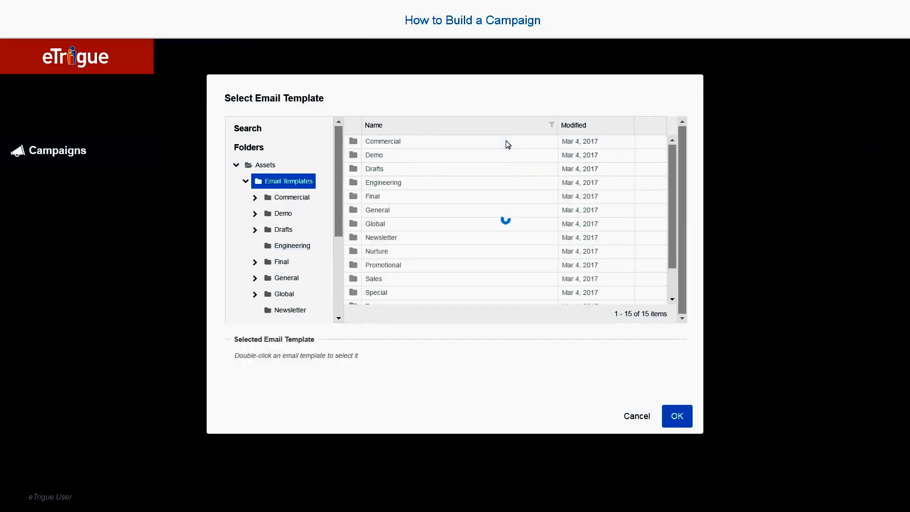
double_click(544, 240)
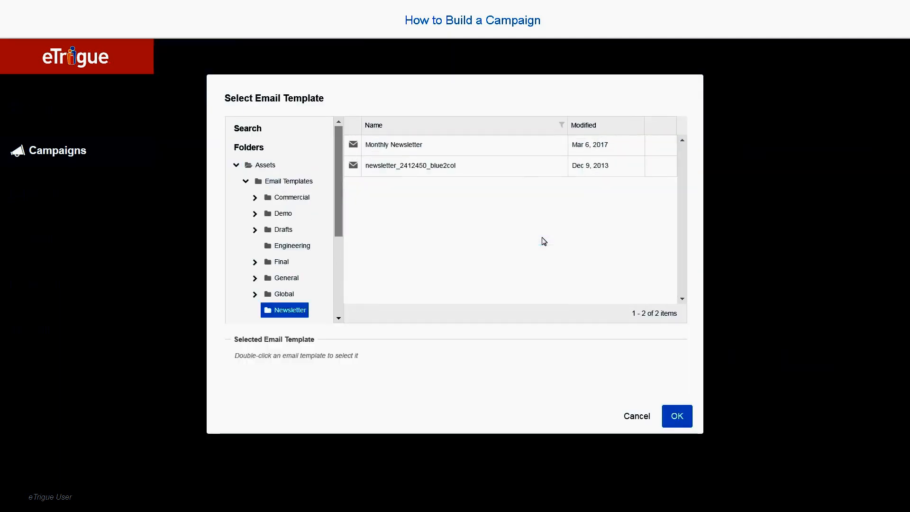
double_click(534, 146)
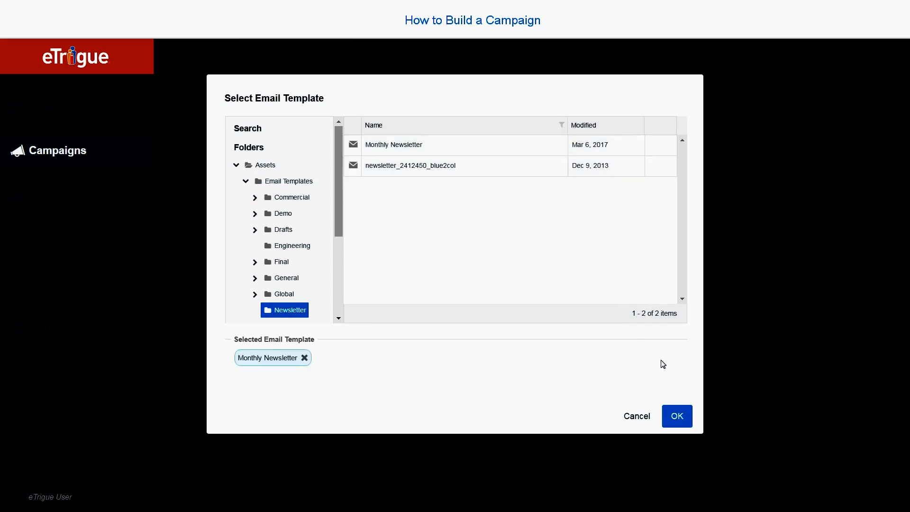
left_click(677, 412)
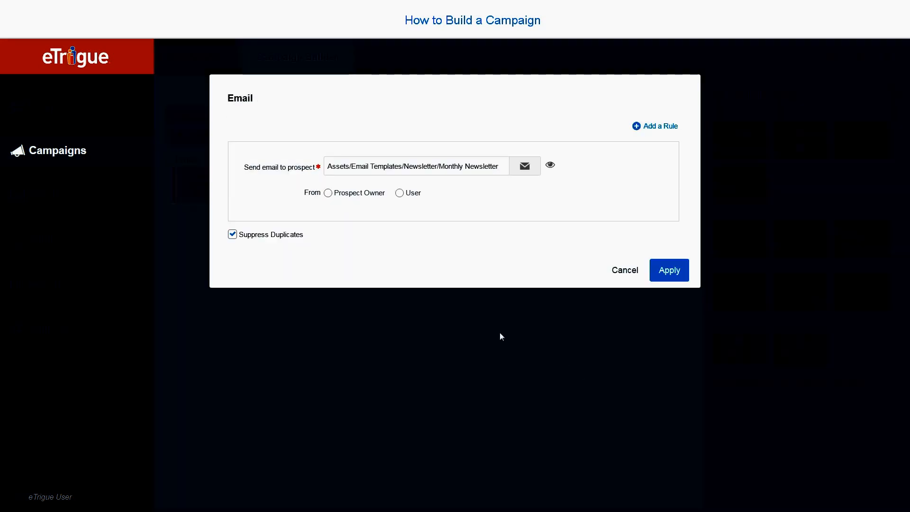
Set the email's sender to a specific user, choosing the first user listed, and apply the email settings
left_click(327, 193)
left_click(399, 193)
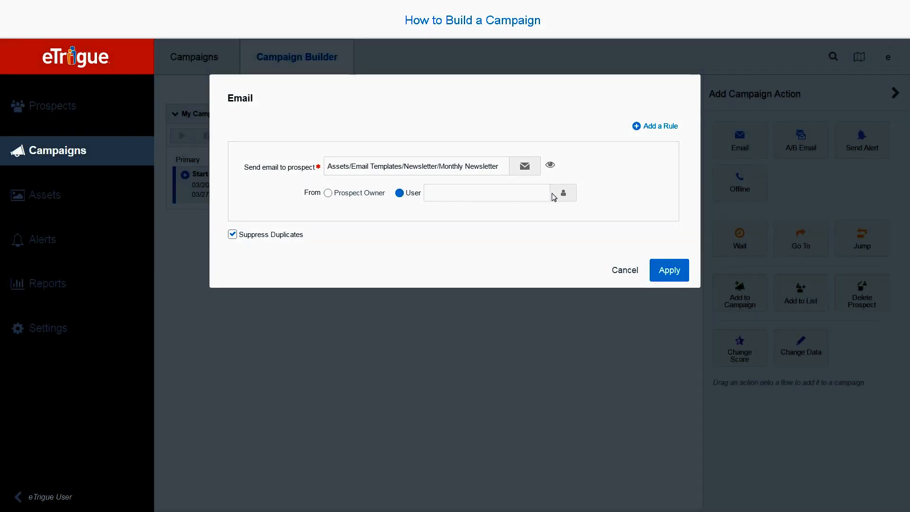
left_click(562, 195)
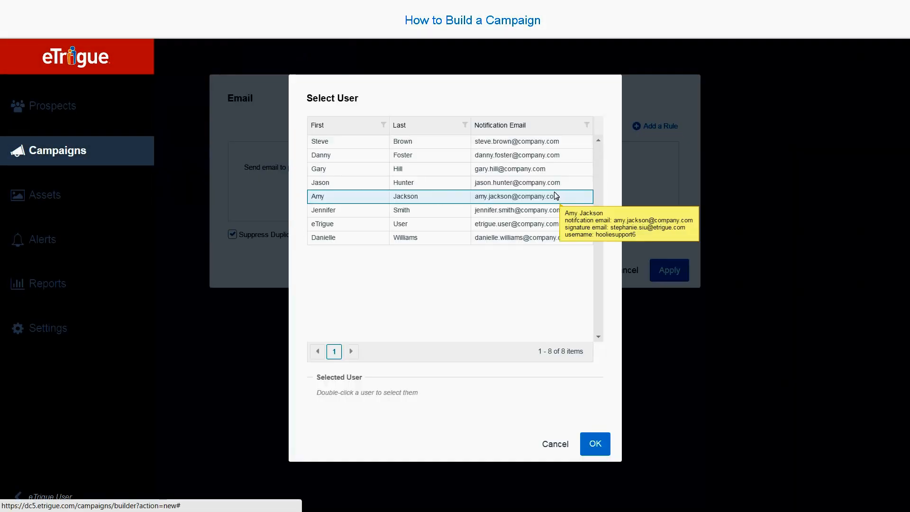
double_click(413, 143)
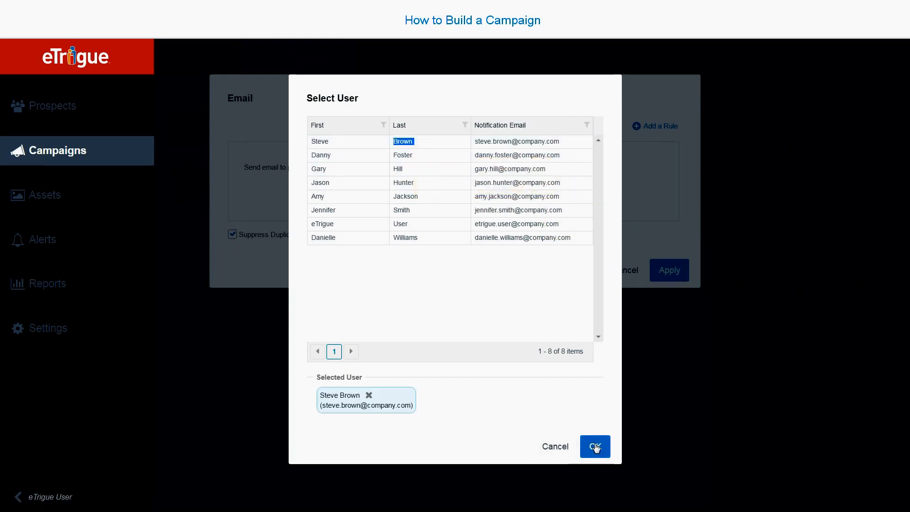
left_click(594, 444)
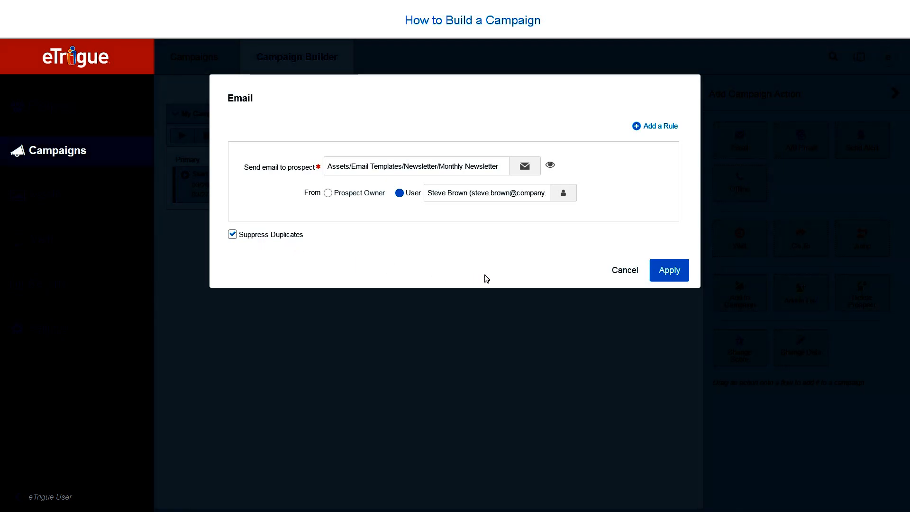
left_click(668, 270)
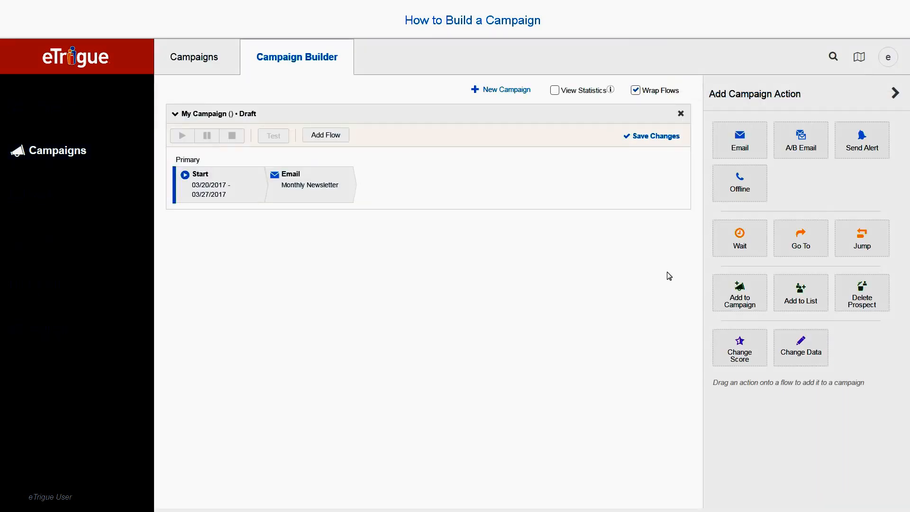